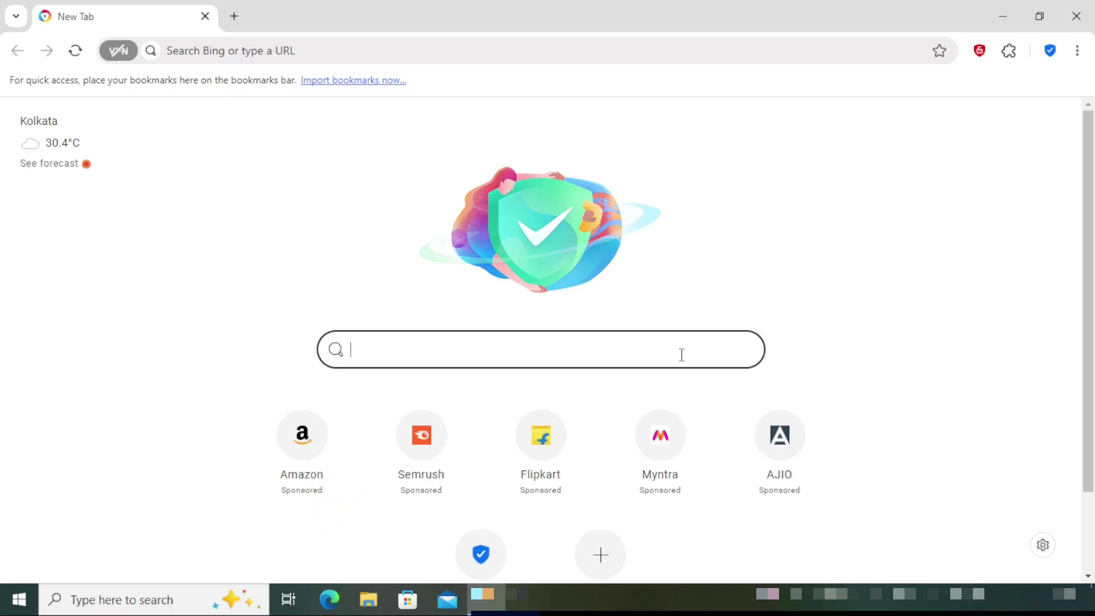
Step: Search Bing for 'ltspice downlod' and scroll through the results
type("lt")
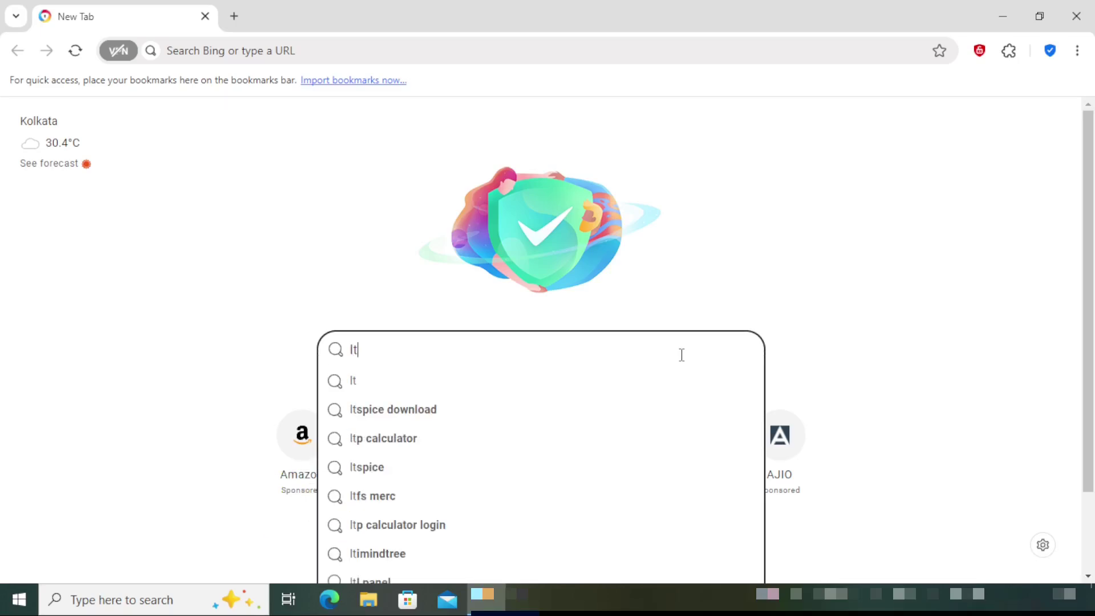
type("spice ")
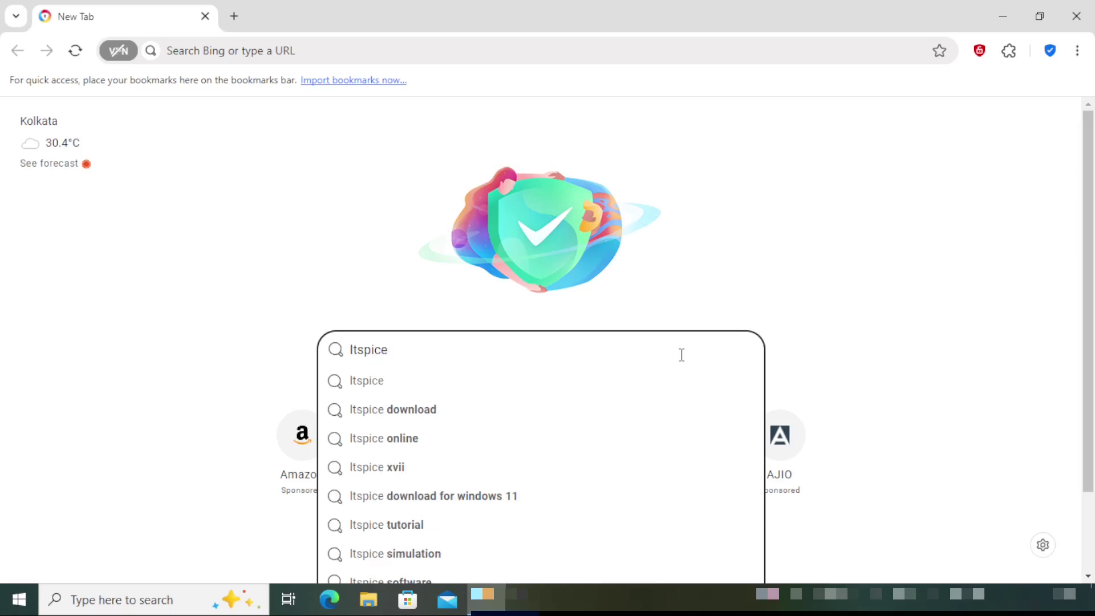
type("downl")
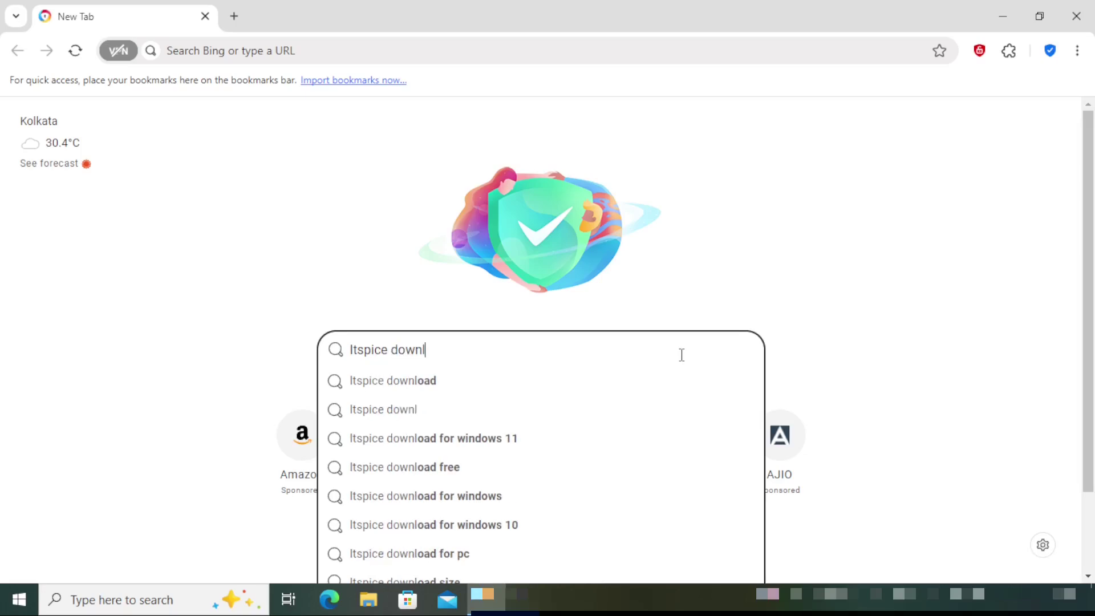
type("od")
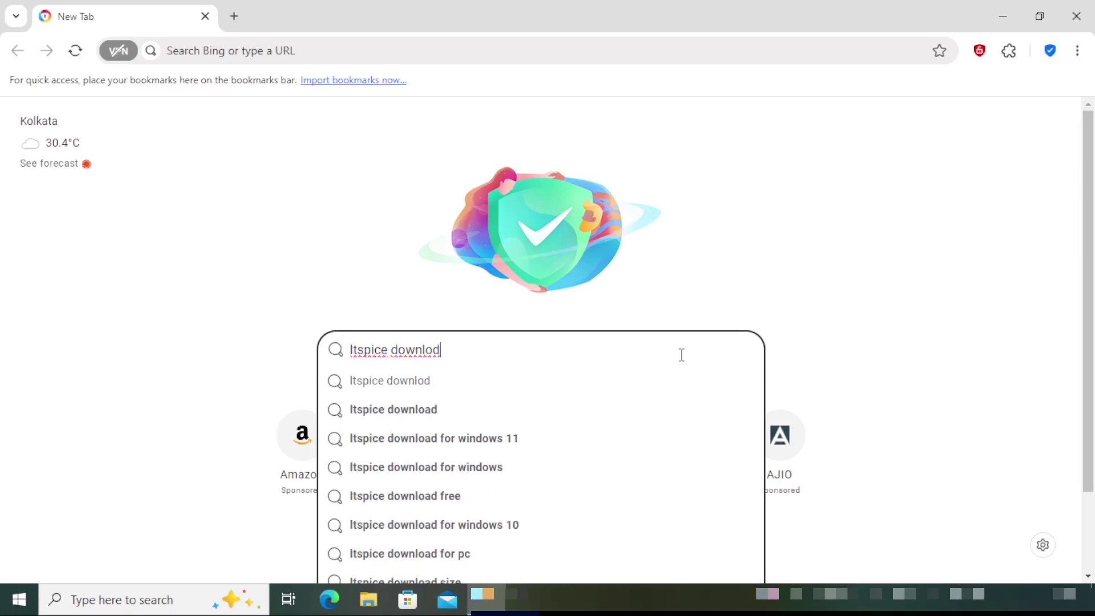
key("Return")
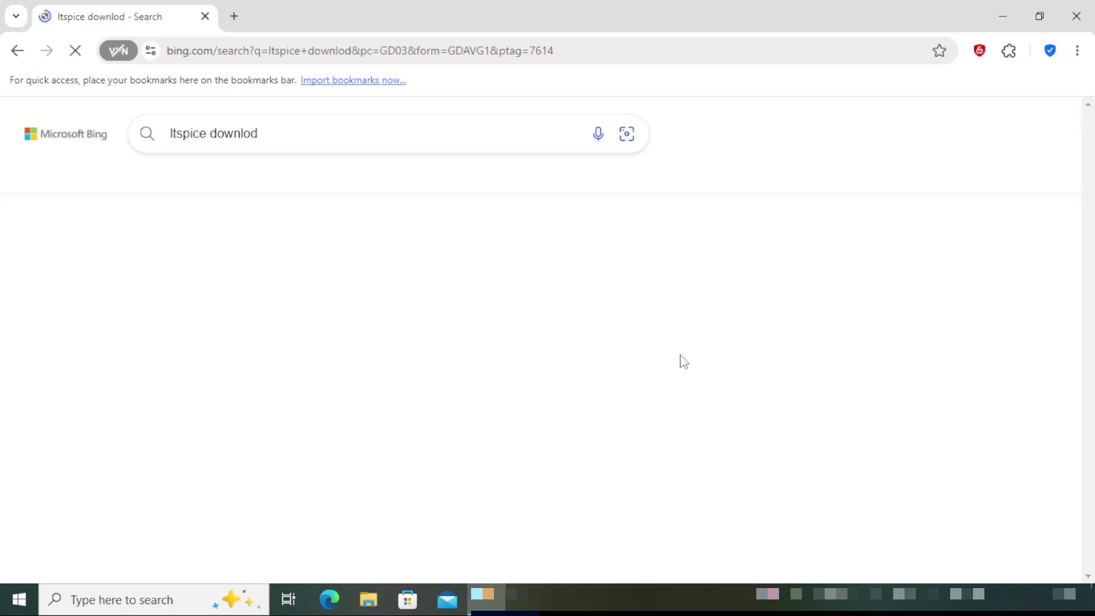
scroll(512, 387, "down", 3)
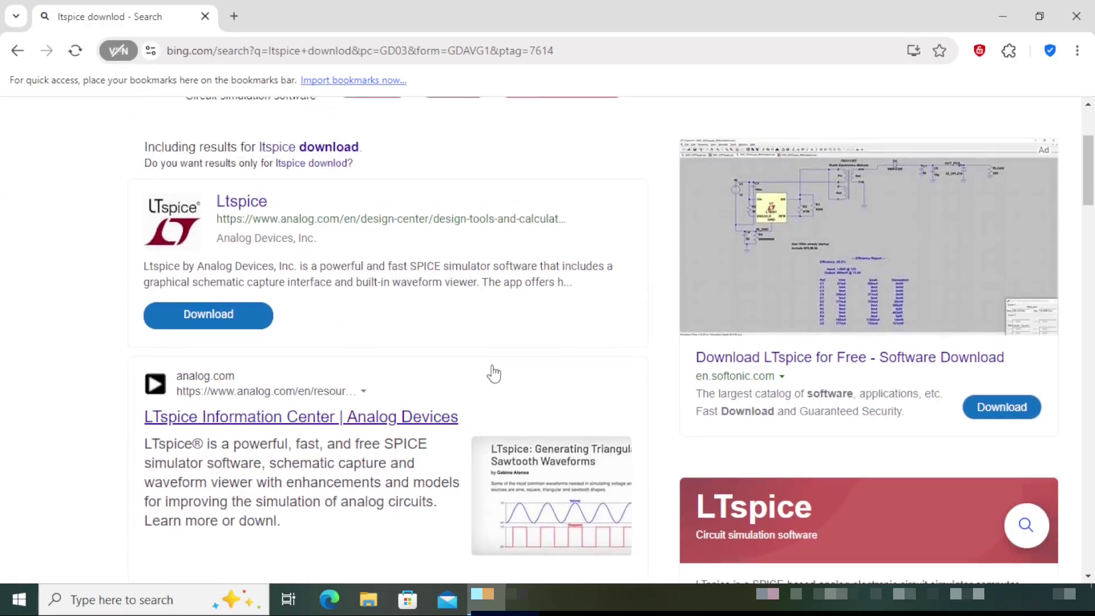
scroll(512, 387, "up", 2)
scroll(493, 371, "down", 3)
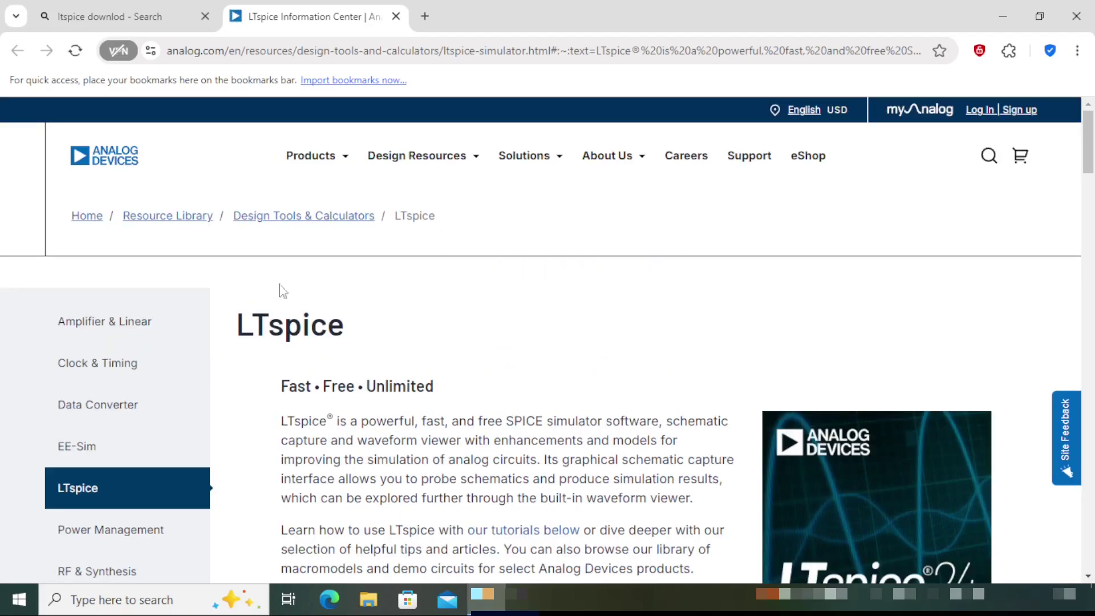
Step: Scroll the LTspice page down to the Download LTspice section listing Windows 10 version 24.0.12
left_click_drag(280, 229, 439, 233)
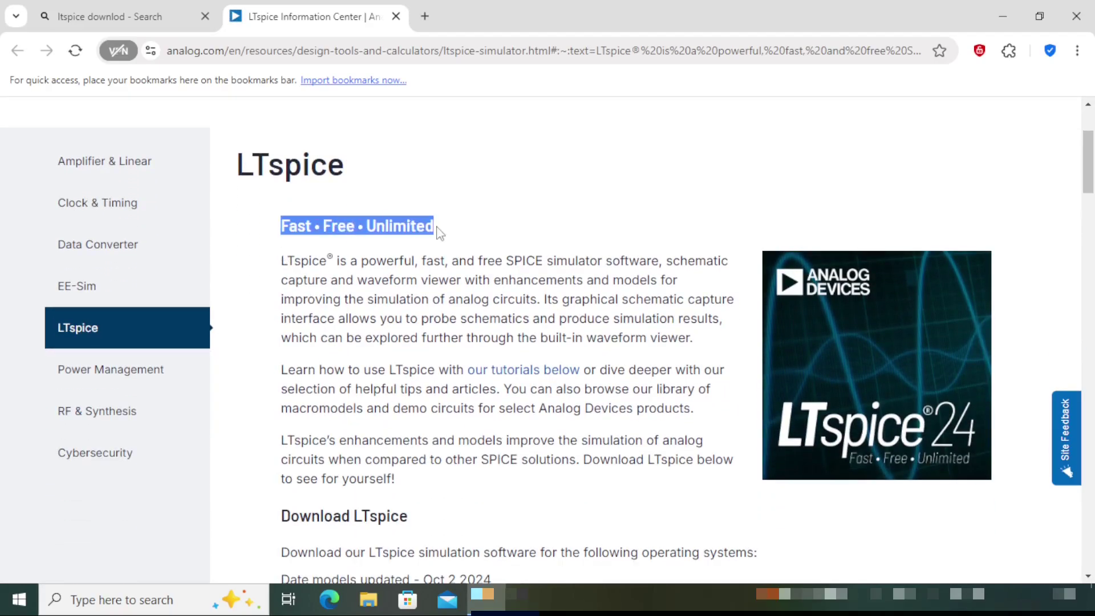
left_click(538, 315)
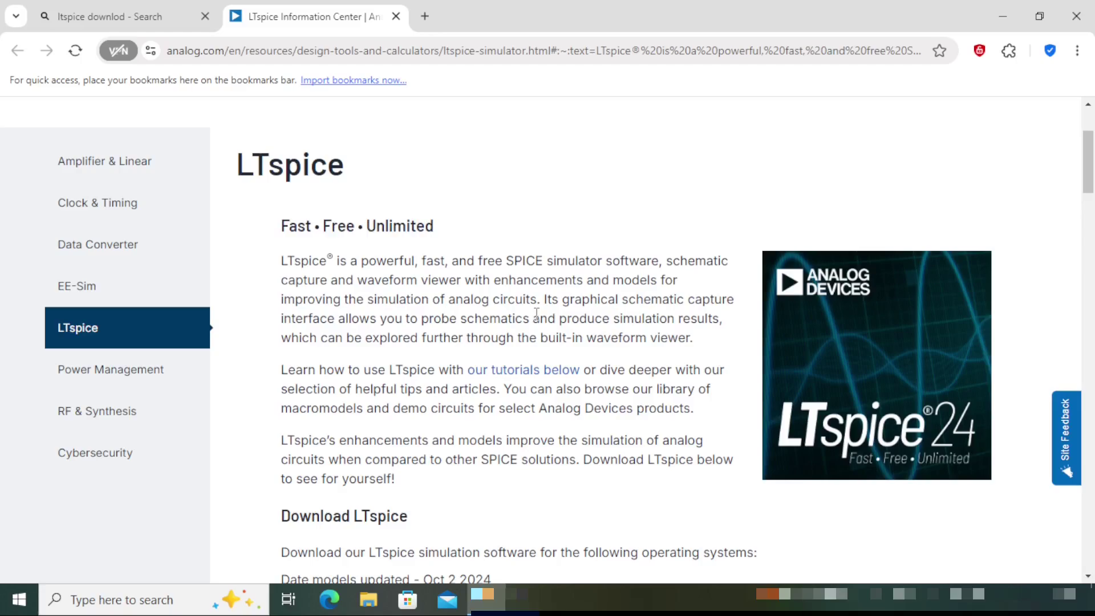
scroll(678, 356, "down", 1)
scroll(673, 362, "down", 2)
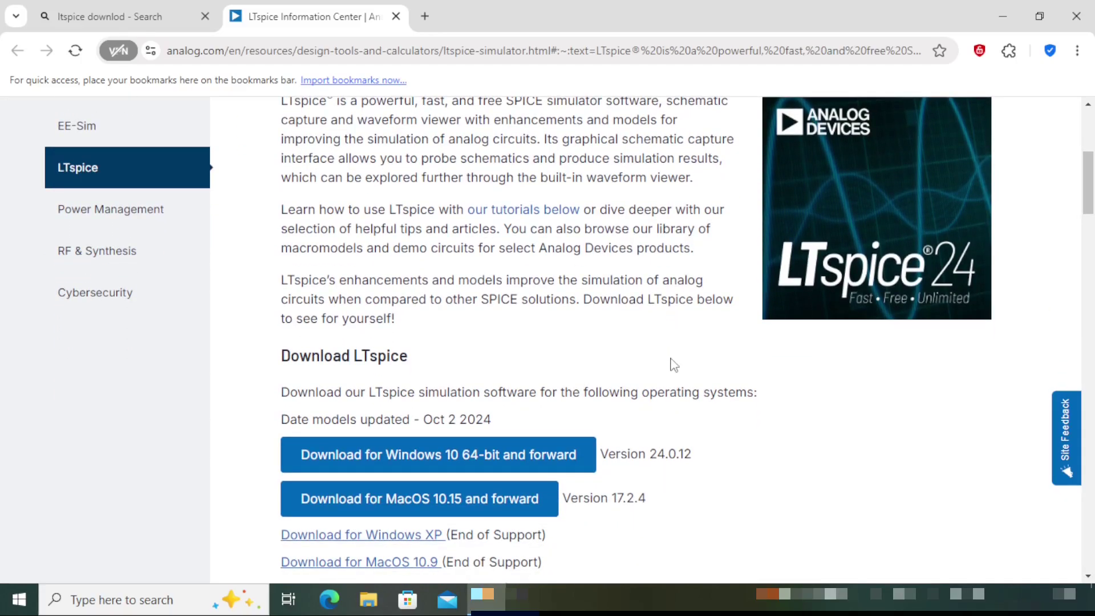
scroll(669, 365, "down", 3)
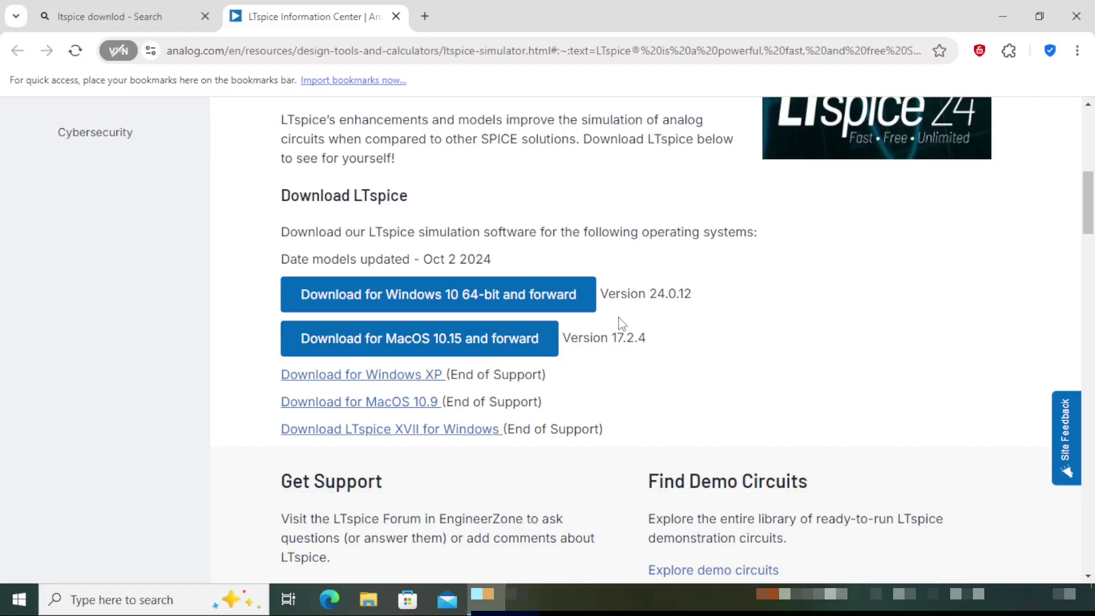
Step: Download the Windows 64-bit LTspice64.msi (78.3 MB), confirm it is Done, and close the page
left_click(420, 306)
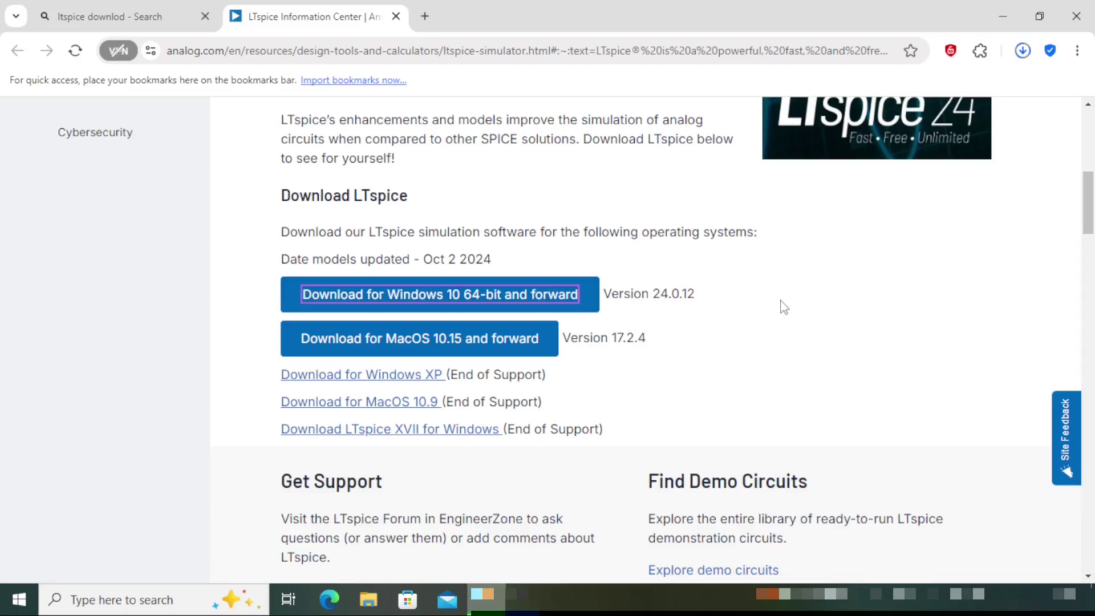
left_click(1022, 51)
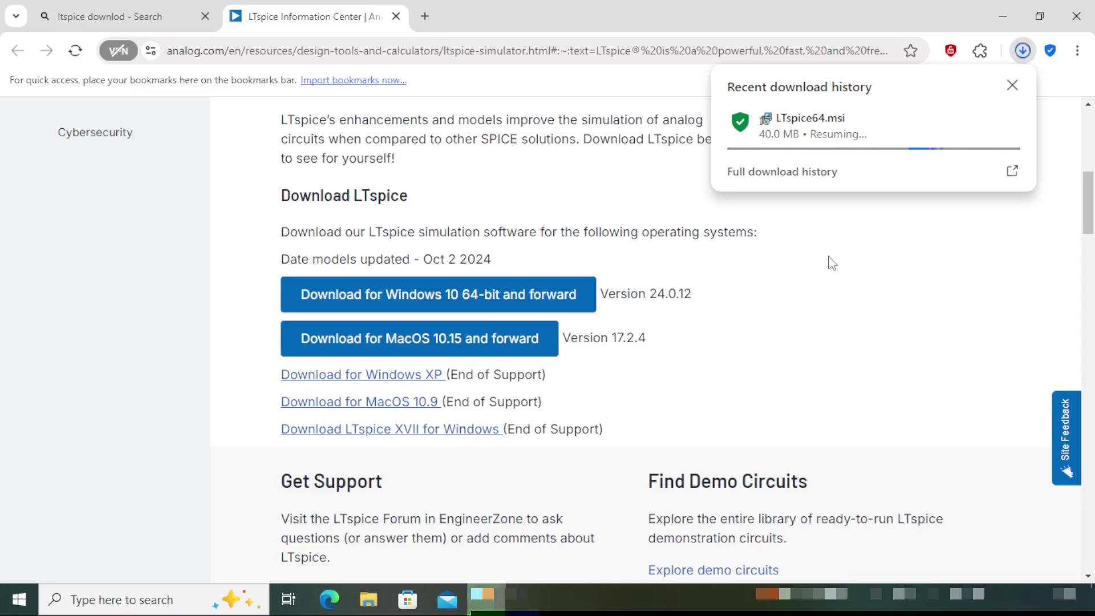
mouse_move(782, 163)
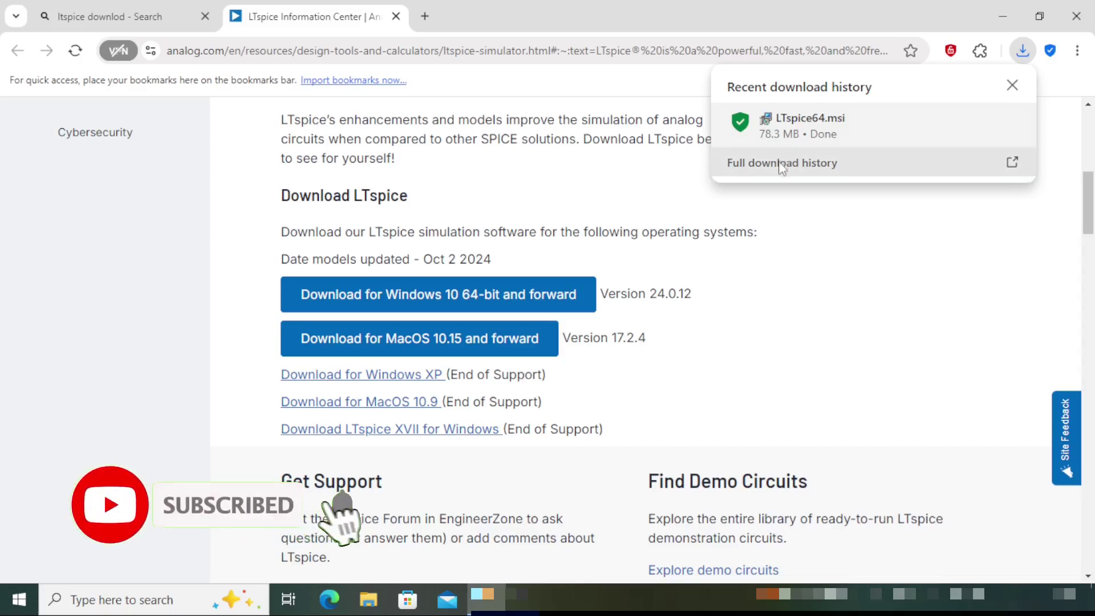
left_click(771, 307)
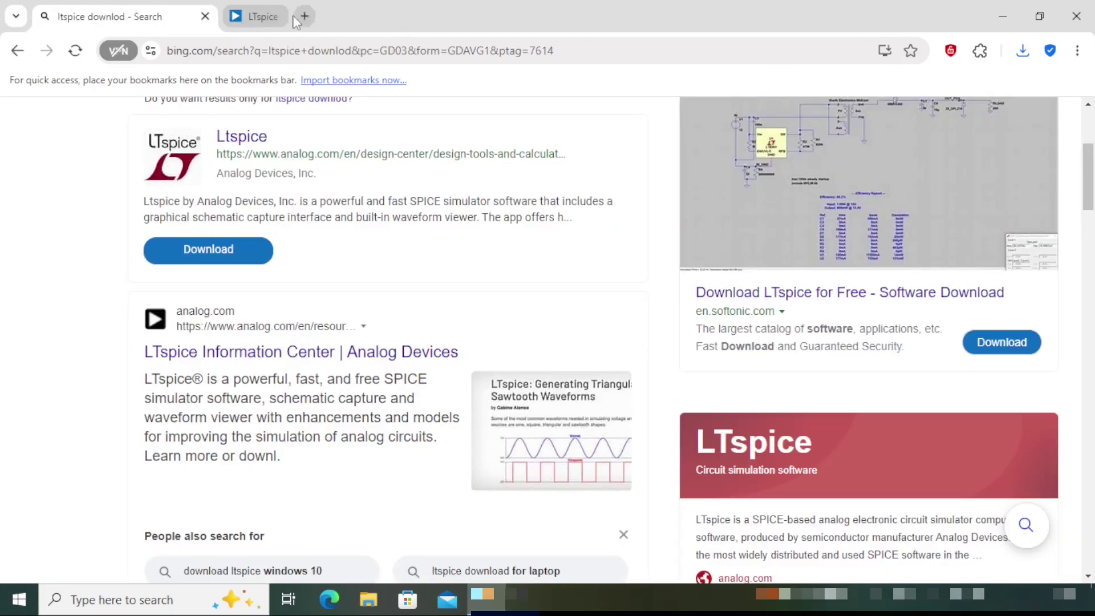
left_click(396, 16)
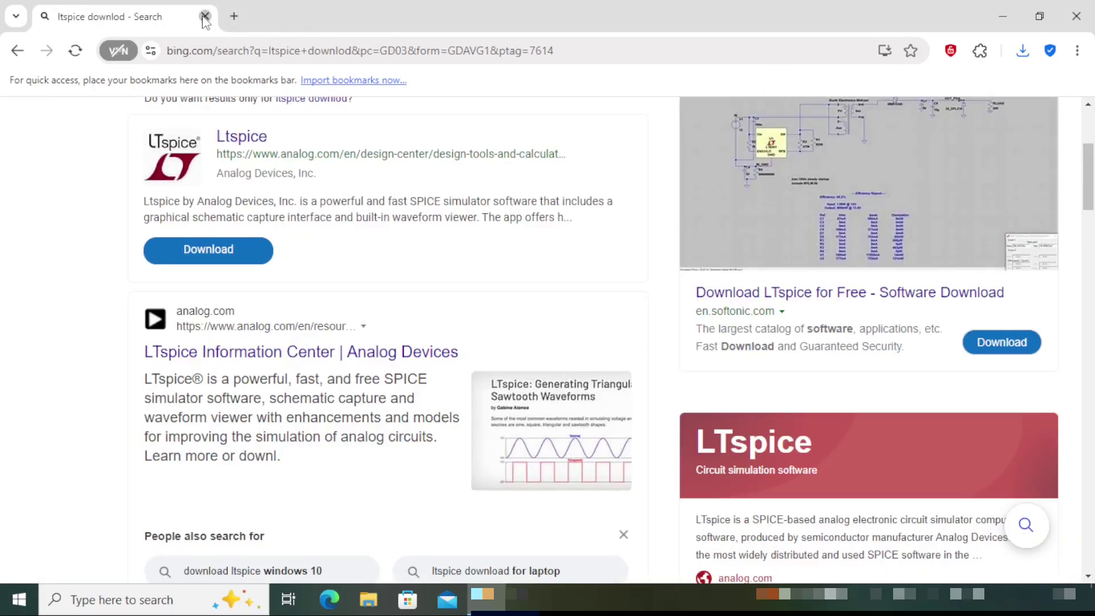
Step: Close the browser and select the LTspice64 installer in File Explorer's Downloads folder
left_click(205, 17)
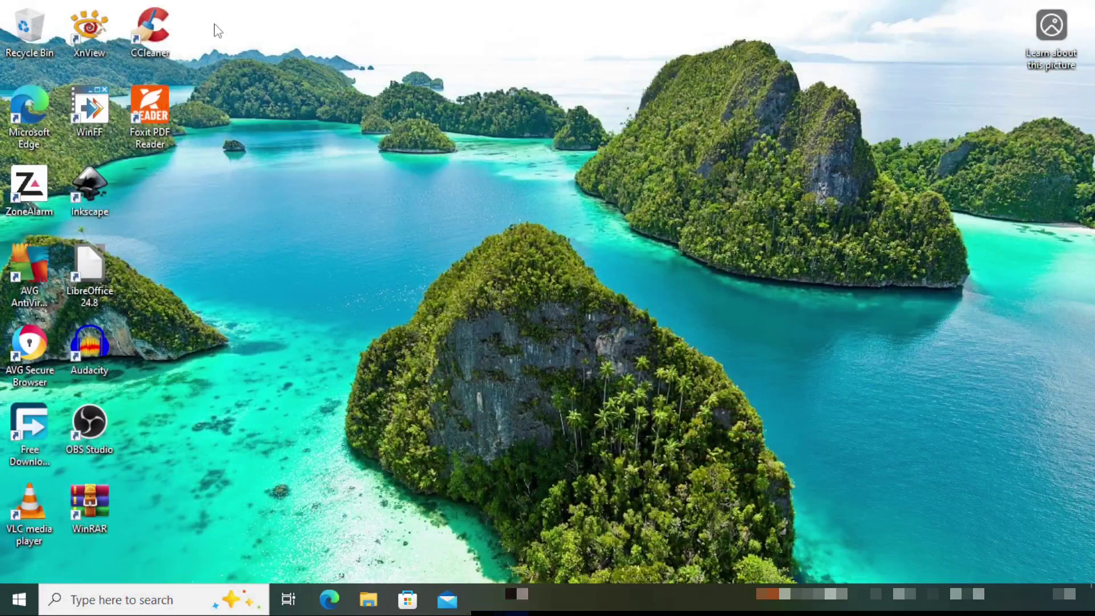
left_click(369, 600)
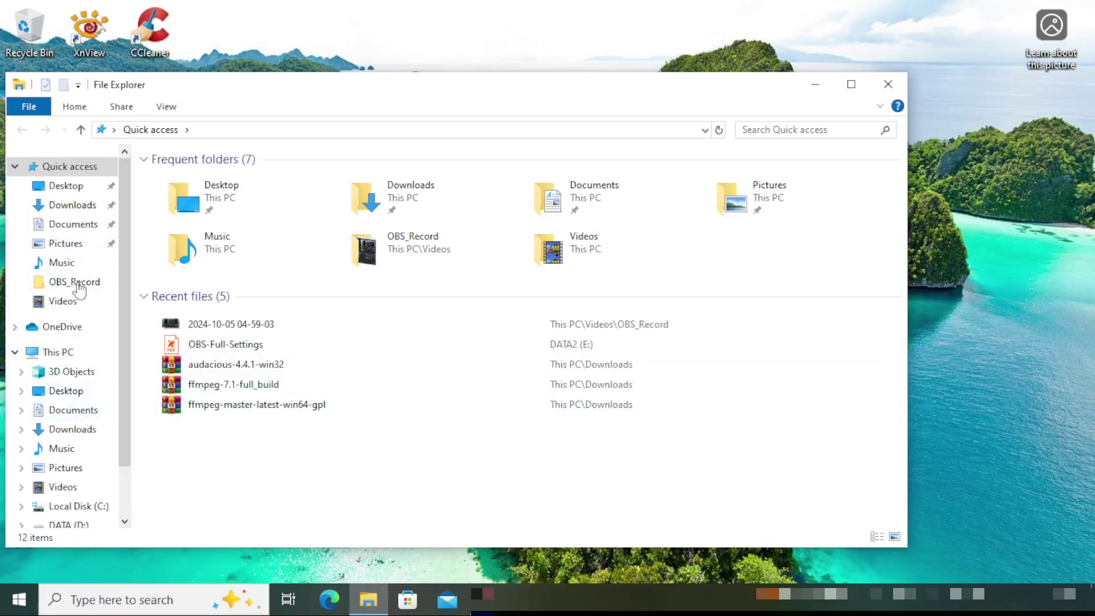
left_click(71, 207)
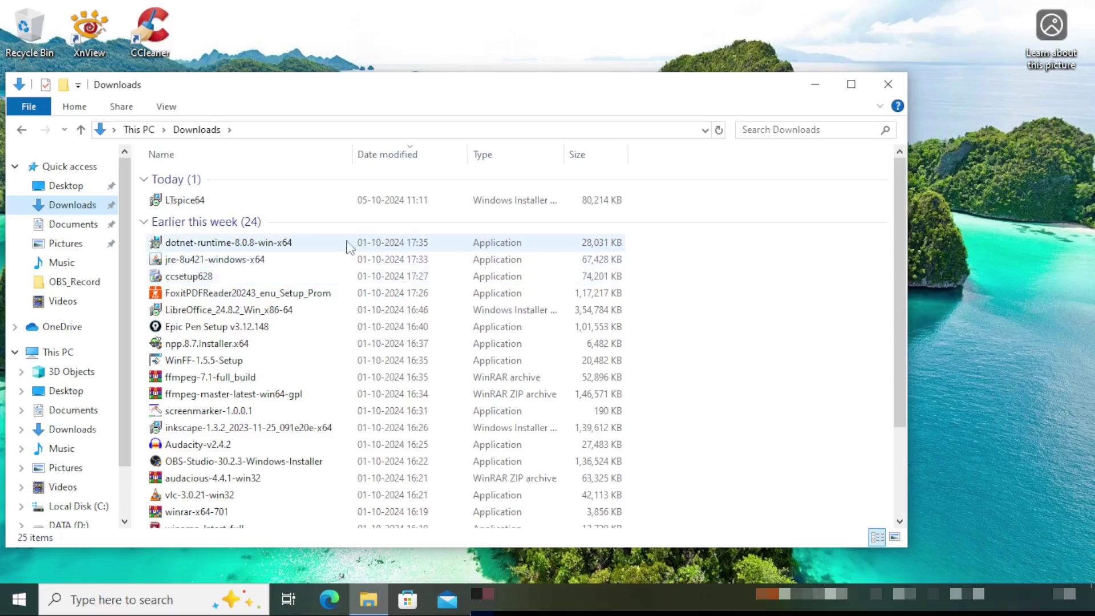
left_click(181, 205)
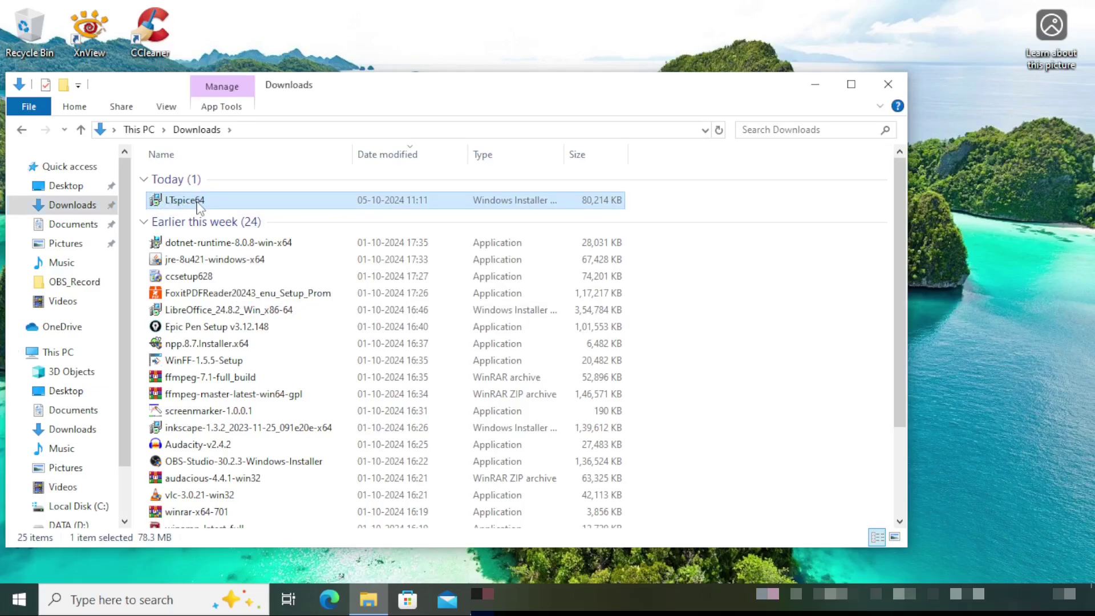
Step: Launch the LTspice64 installer, close File Explorer, and move past the setup welcome page
double_click(197, 203)
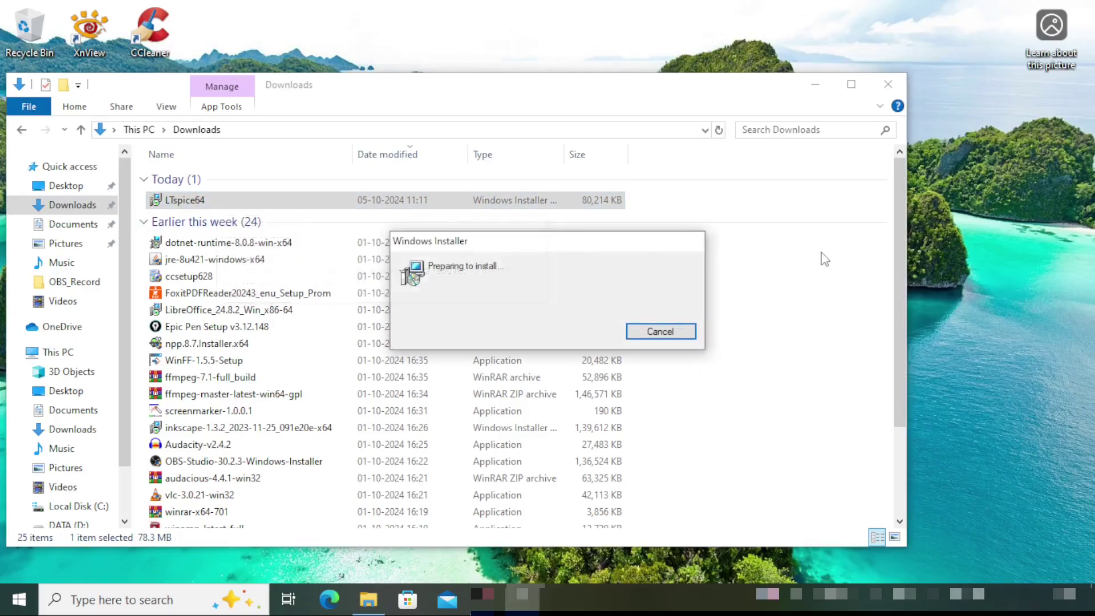
left_click(888, 84)
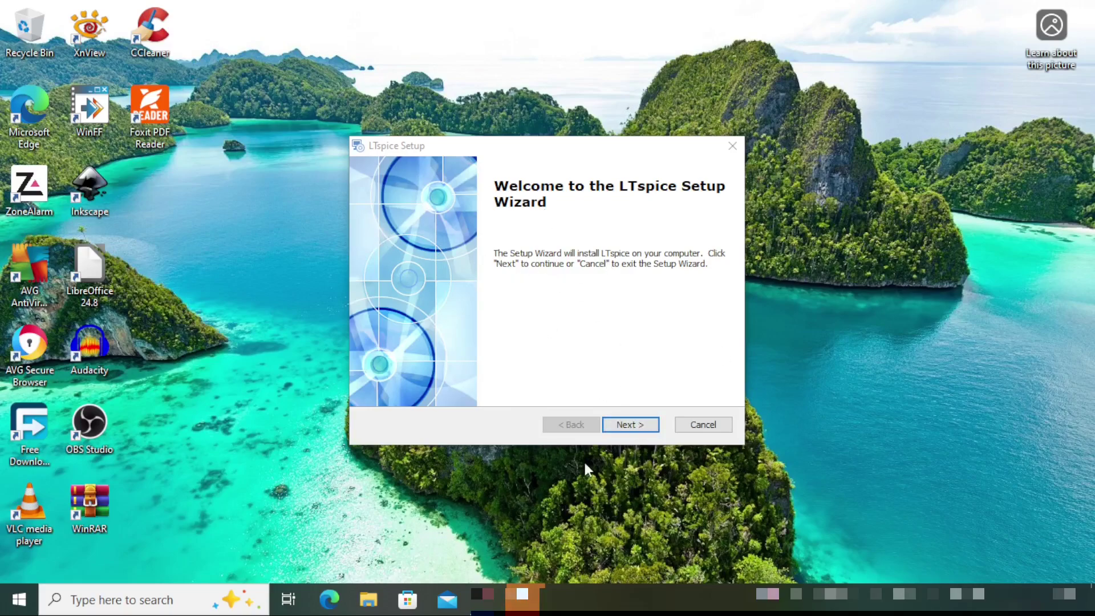
left_click(637, 426)
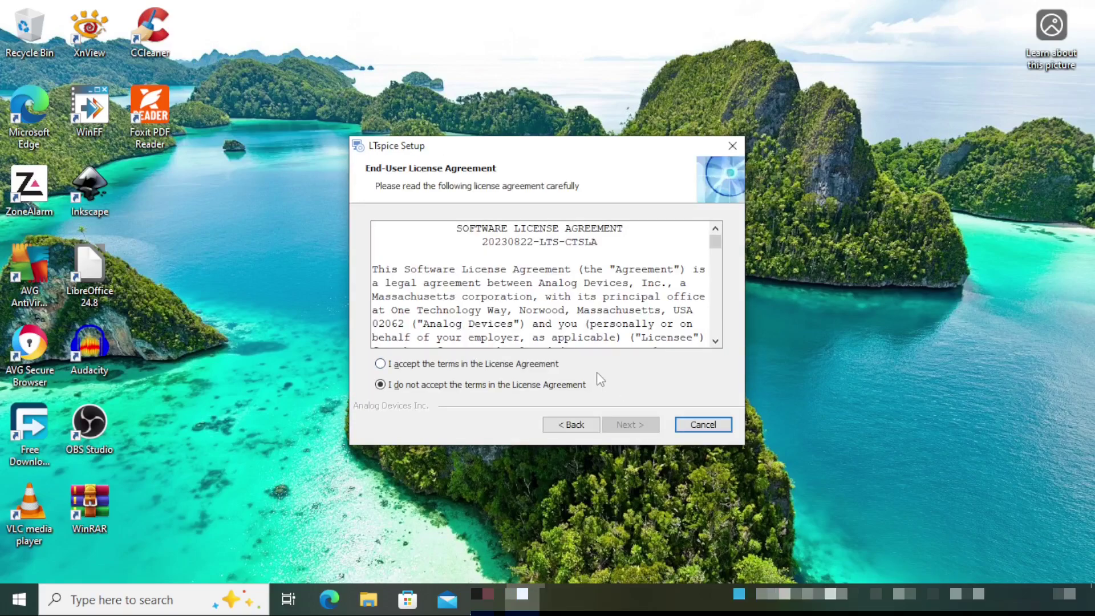
Step: Accept the license terms and scroll through the Read me notes to continue
left_click(410, 366)
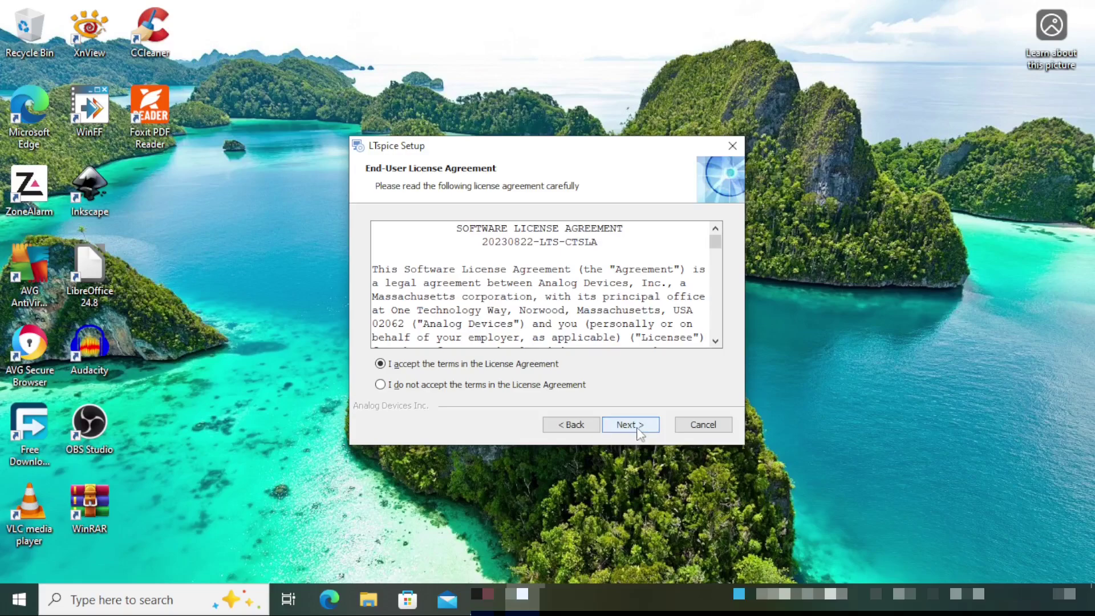
left_click(640, 433)
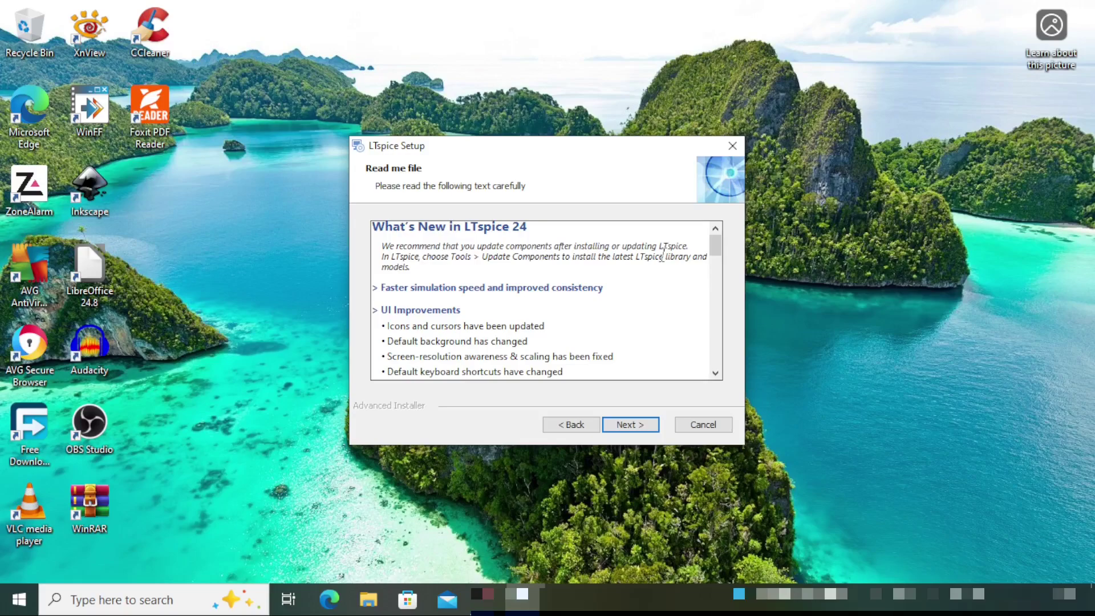
scroll(580, 324, "down", 2)
scroll(580, 292, "down", 3)
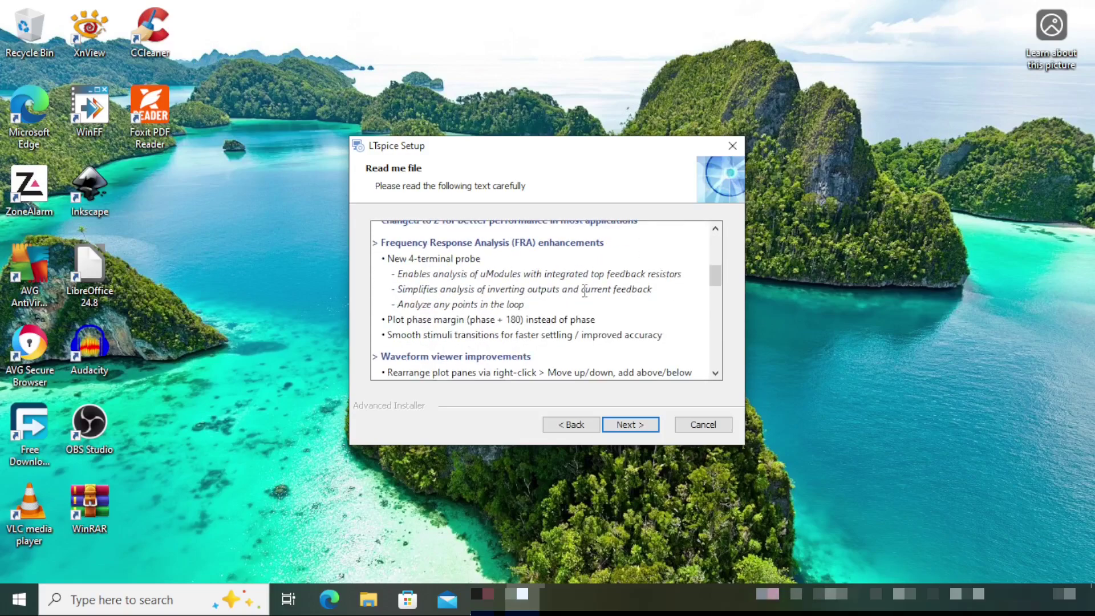
scroll(582, 291, "down", 3)
scroll(584, 291, "down", 3)
scroll(583, 291, "down", 8)
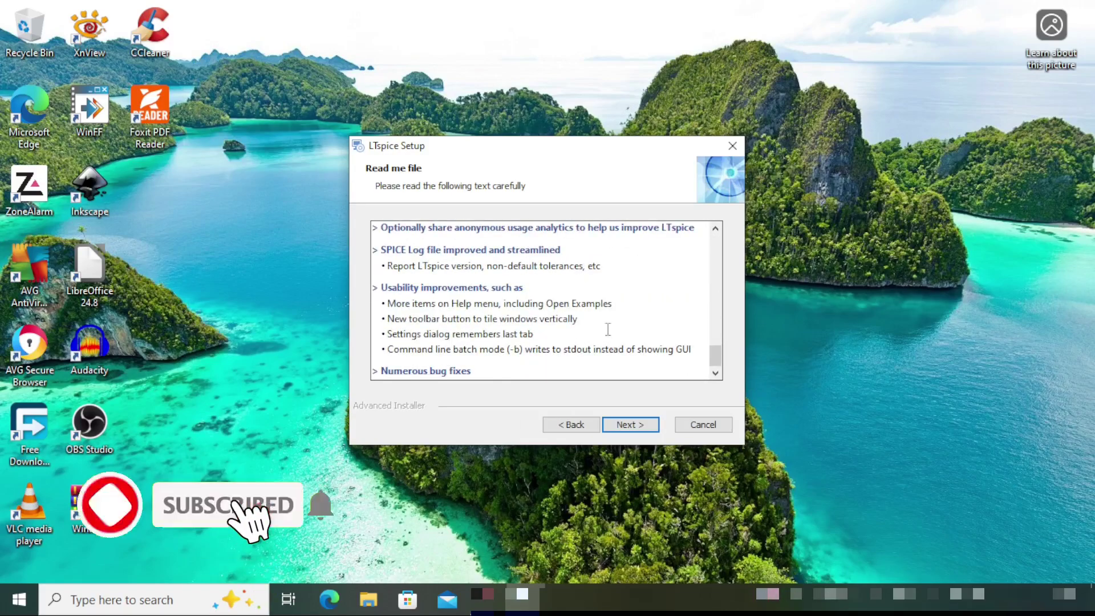
left_click(644, 425)
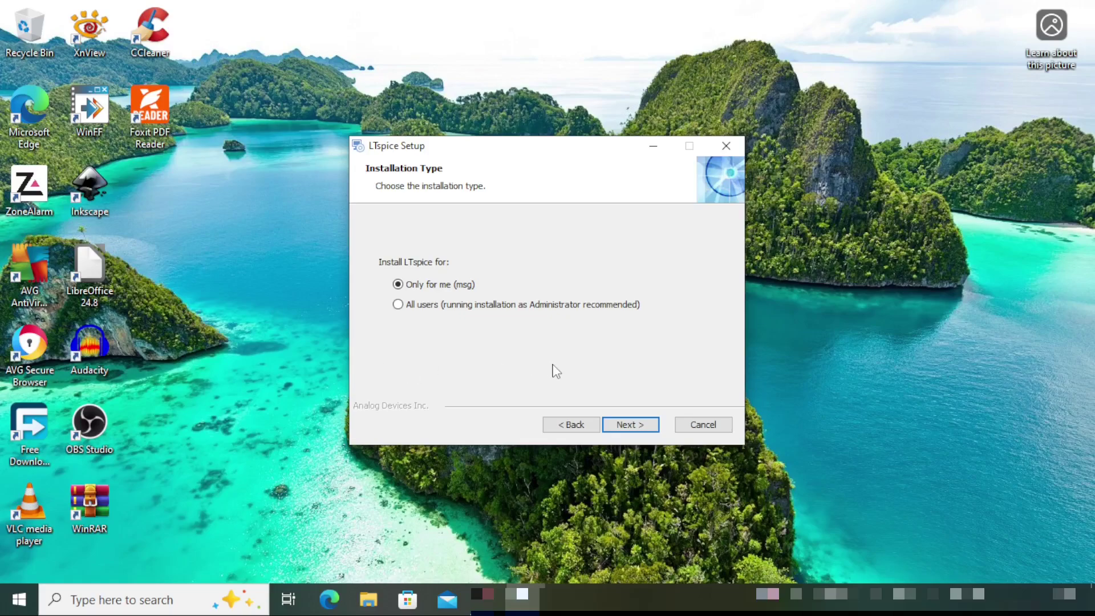
Step: Choose All users and keep the default C:\Program Files\ADI\LTspice install folder
left_click(398, 305)
left_click(641, 428)
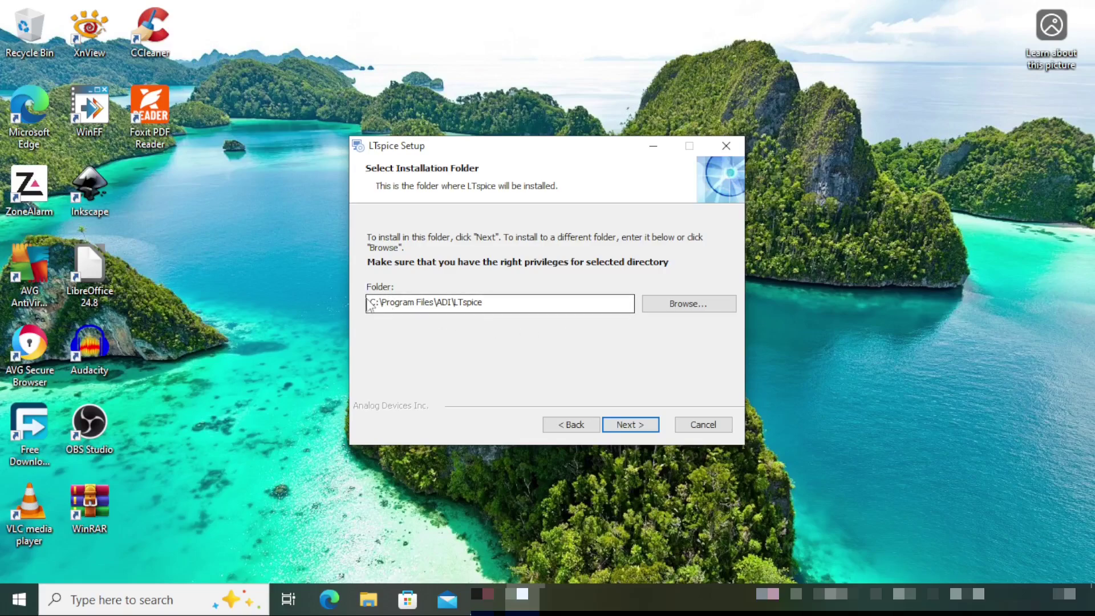
left_click_drag(395, 302, 491, 303)
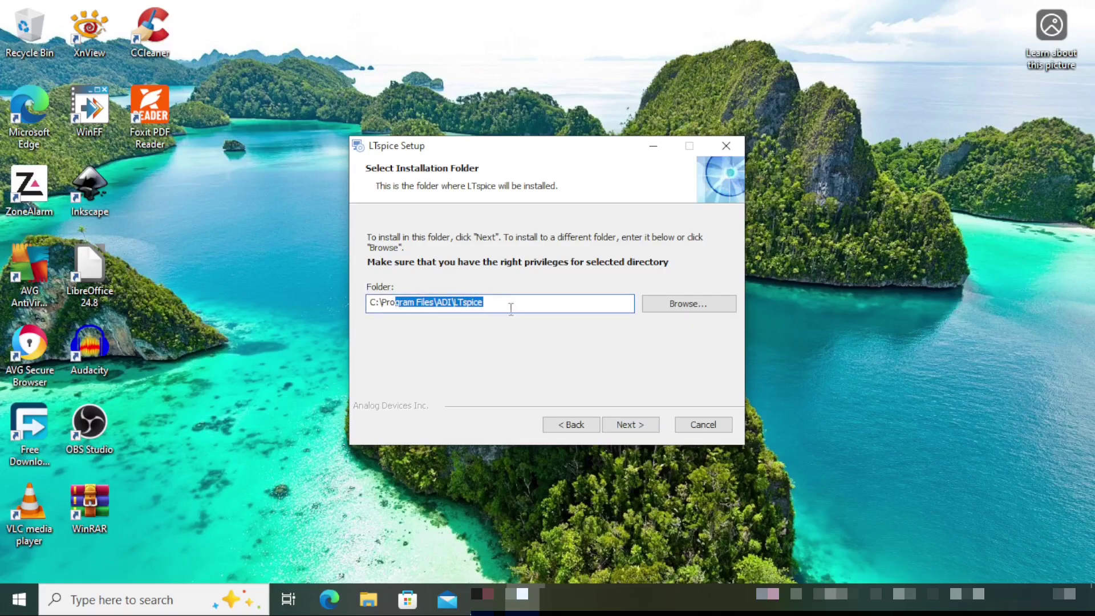
left_click(556, 300)
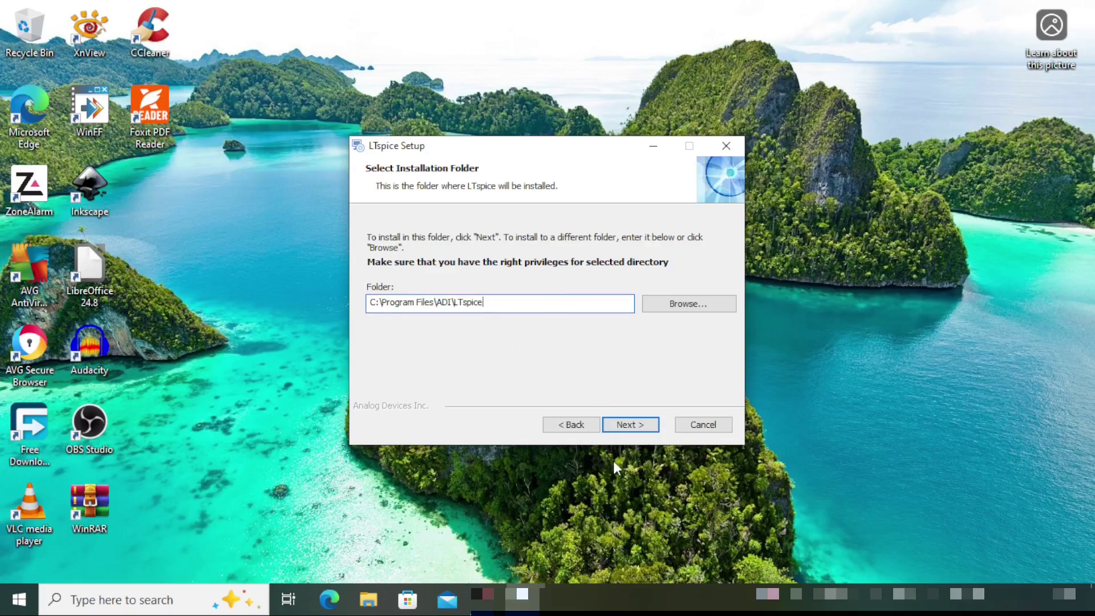
left_click(642, 429)
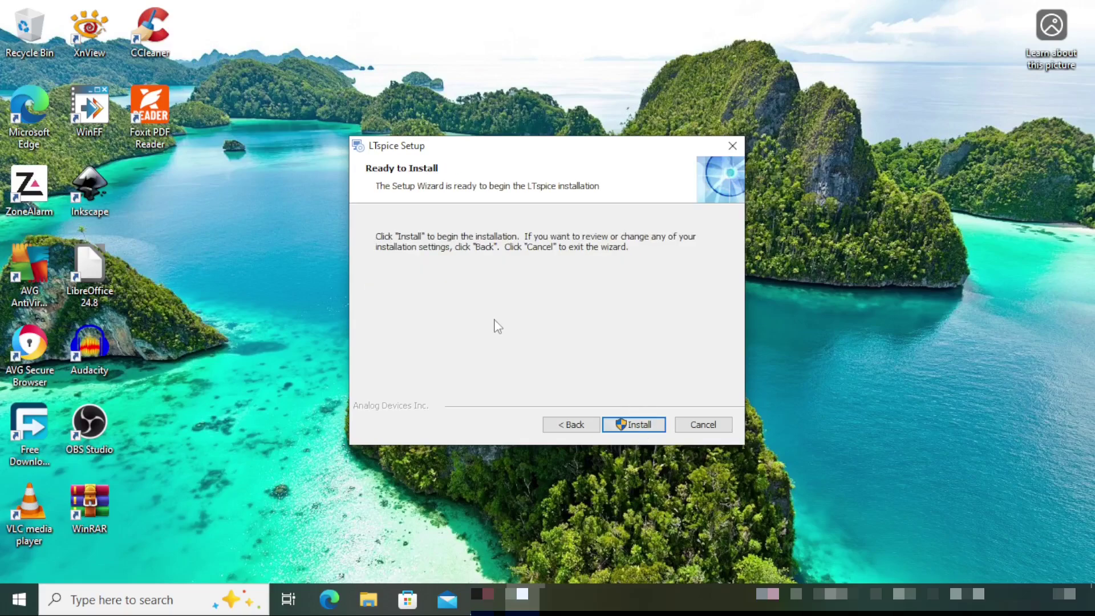
Step: Run the installation, then tick Launch LTspice on the completion page
left_click(648, 427)
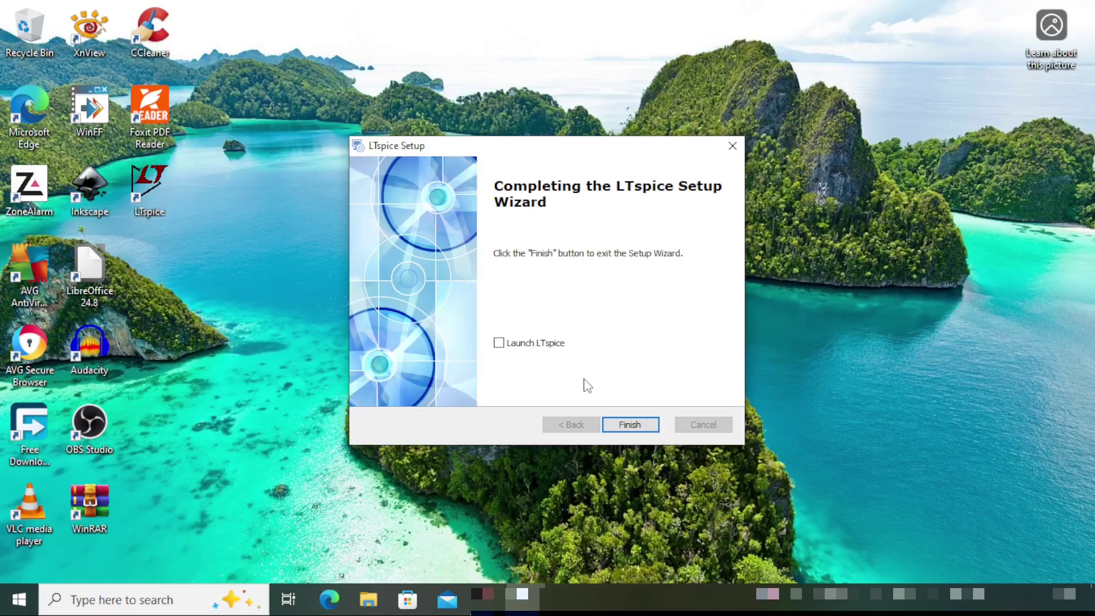
left_click(499, 344)
Step: Finish setup, attempt the Web Sync update, dismiss its errors, and decline sending usage data
left_click(631, 425)
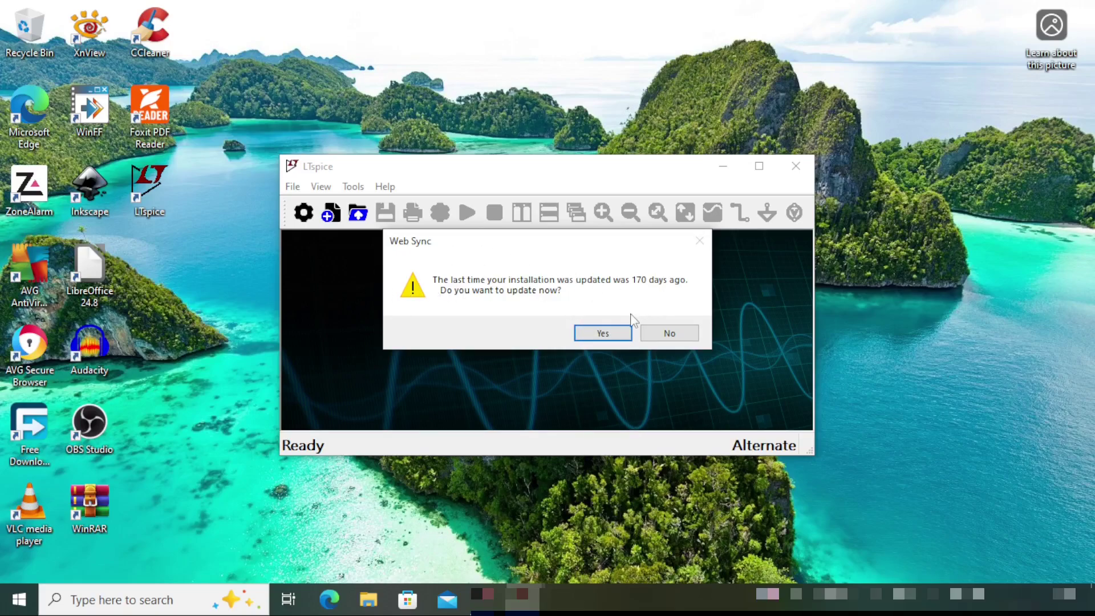
left_click(607, 335)
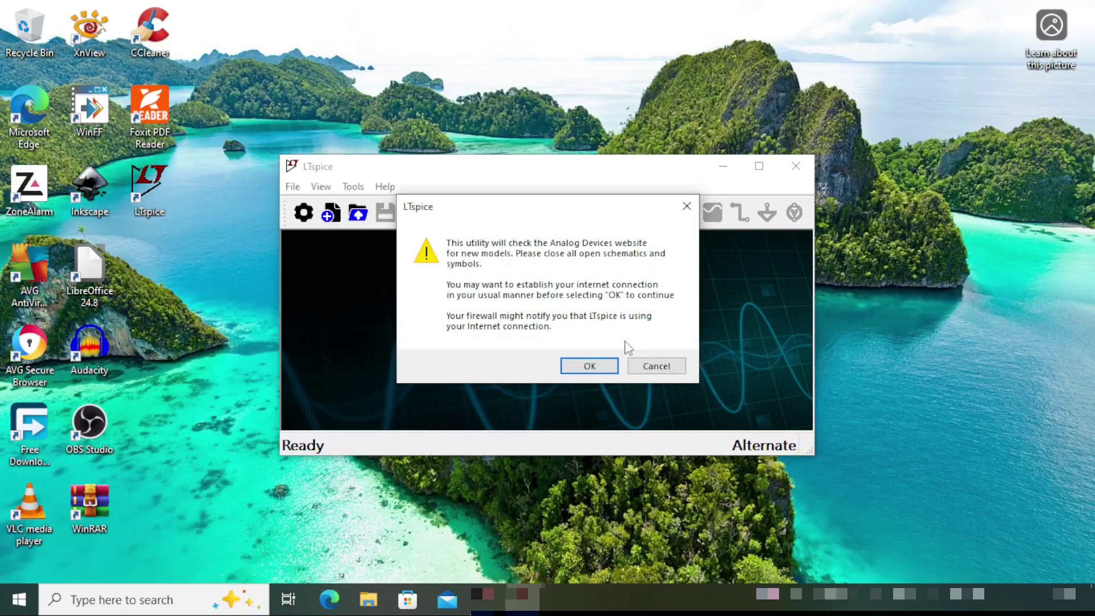
left_click(589, 368)
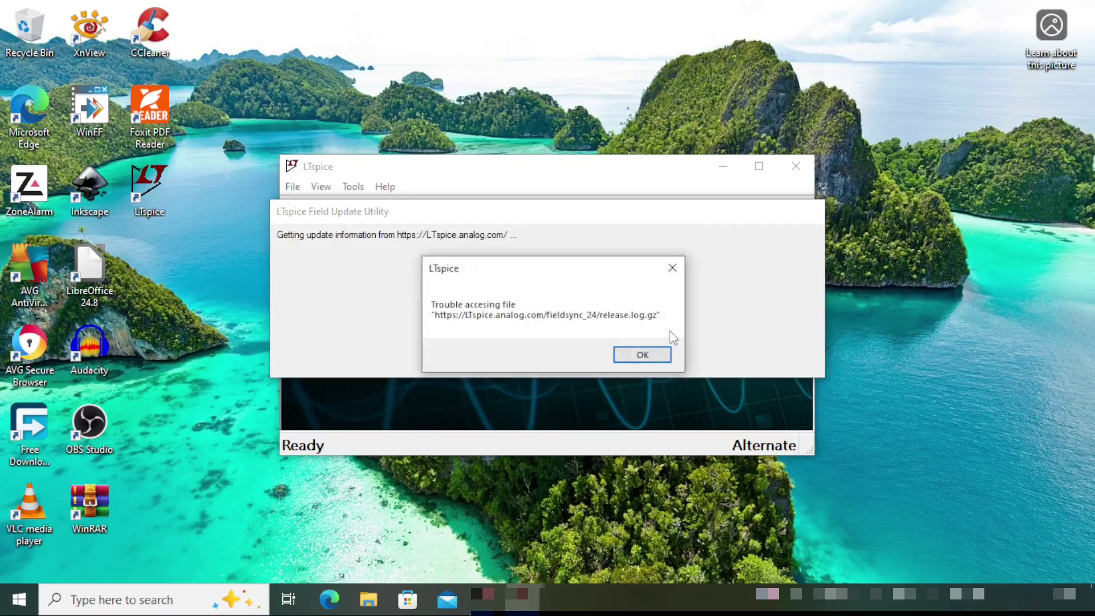
left_click(646, 358)
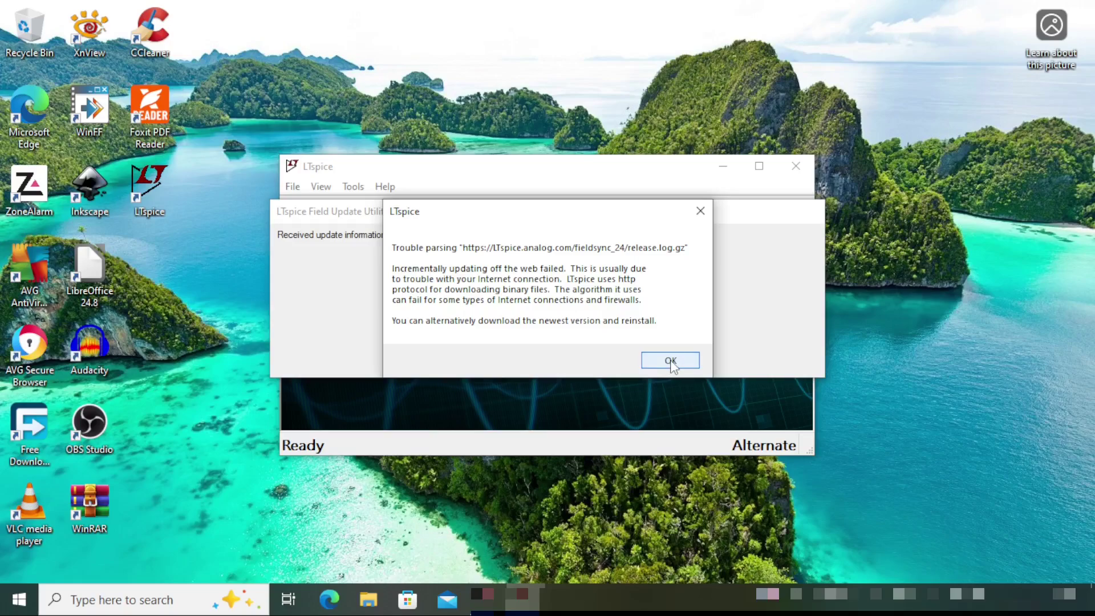
left_click(670, 361)
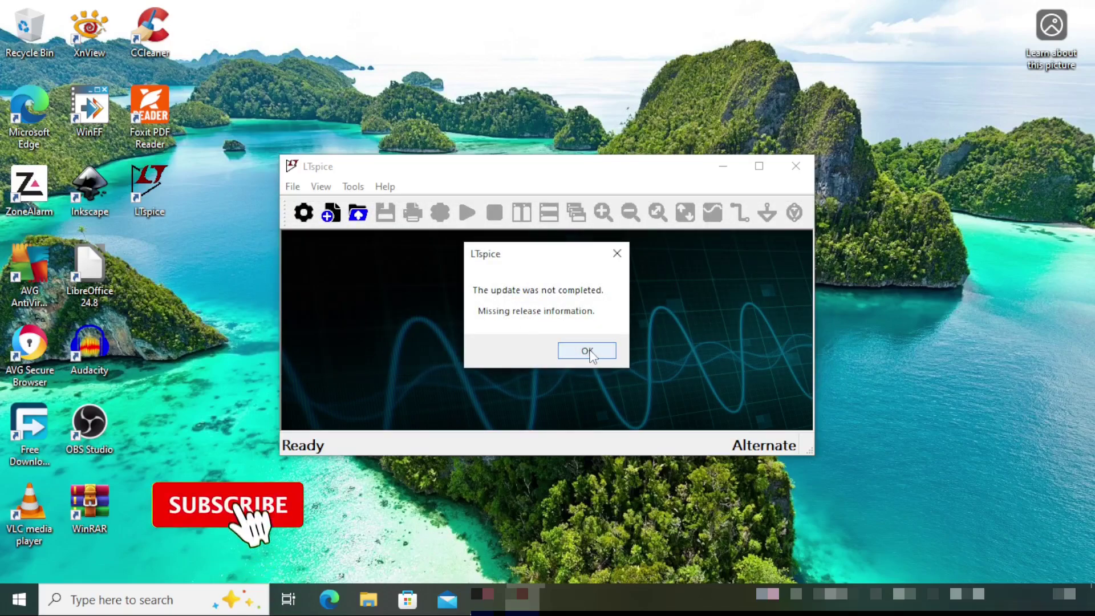
left_click(596, 353)
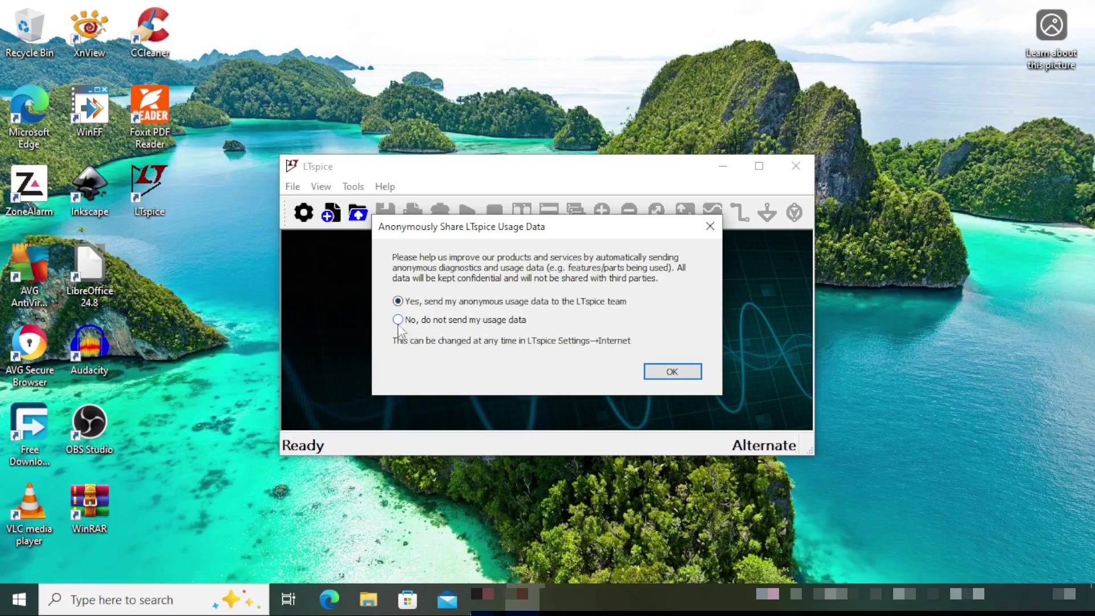
left_click(398, 320)
left_click(673, 371)
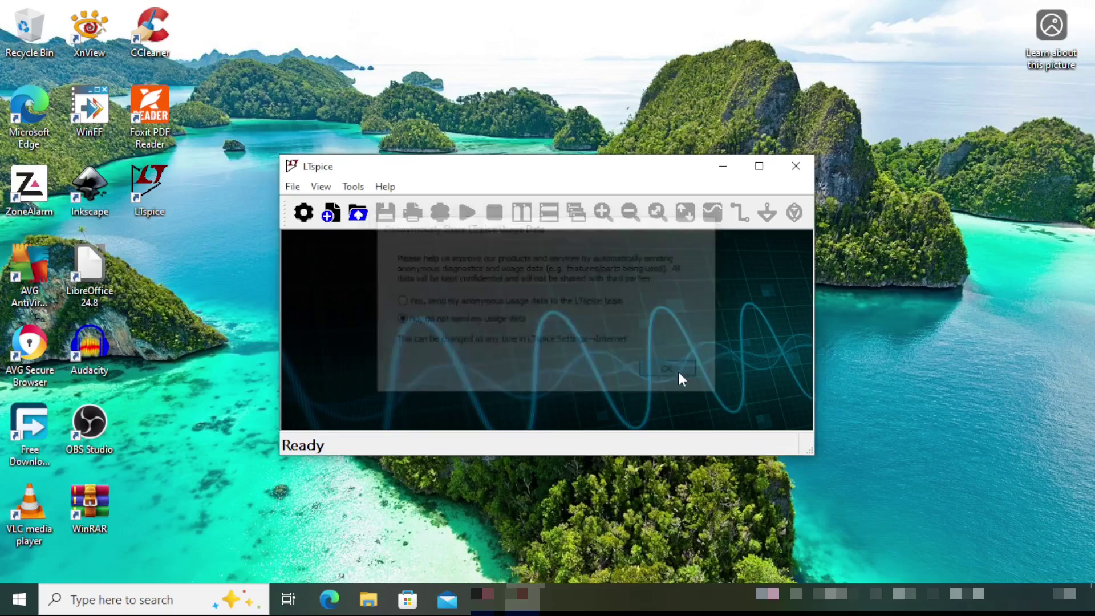
Step: Maximize LTspice and show Help > About, confirming version 24.0.12 (x64)
left_click(759, 166)
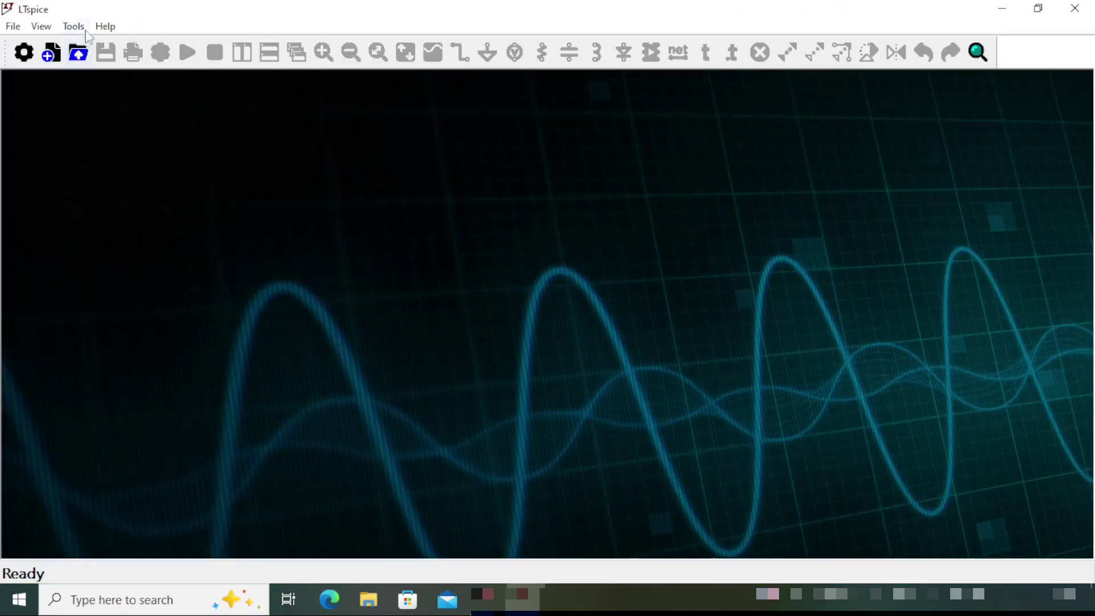
left_click(104, 26)
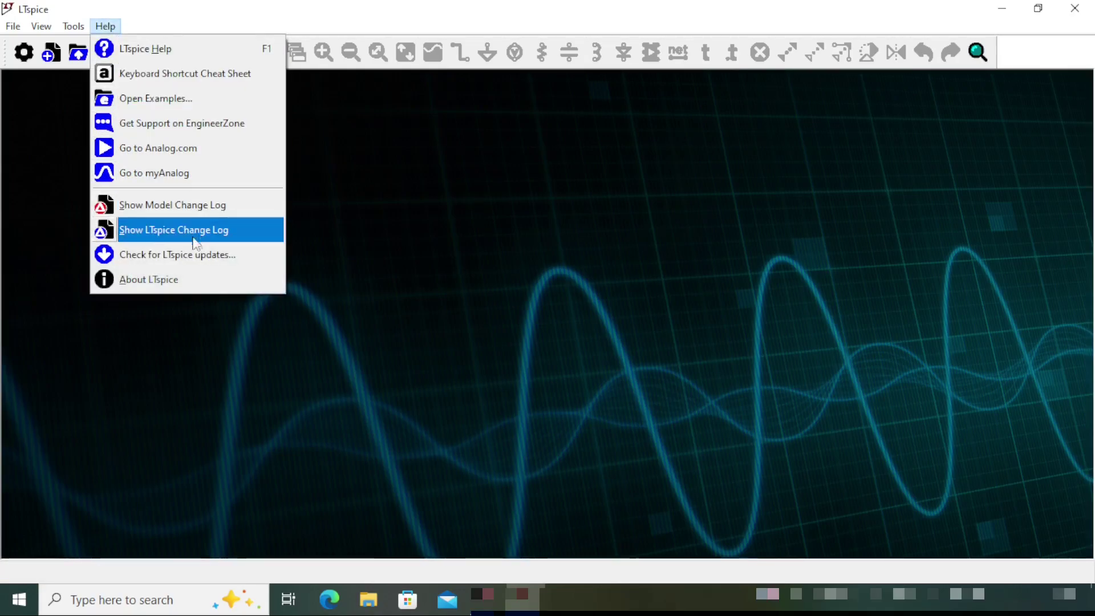
left_click(196, 282)
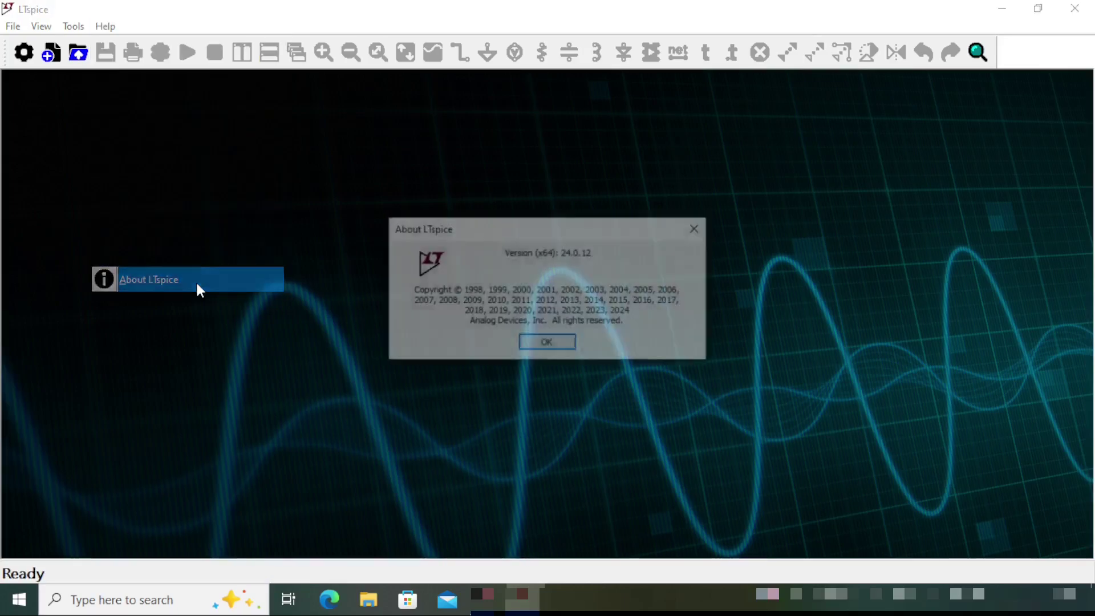